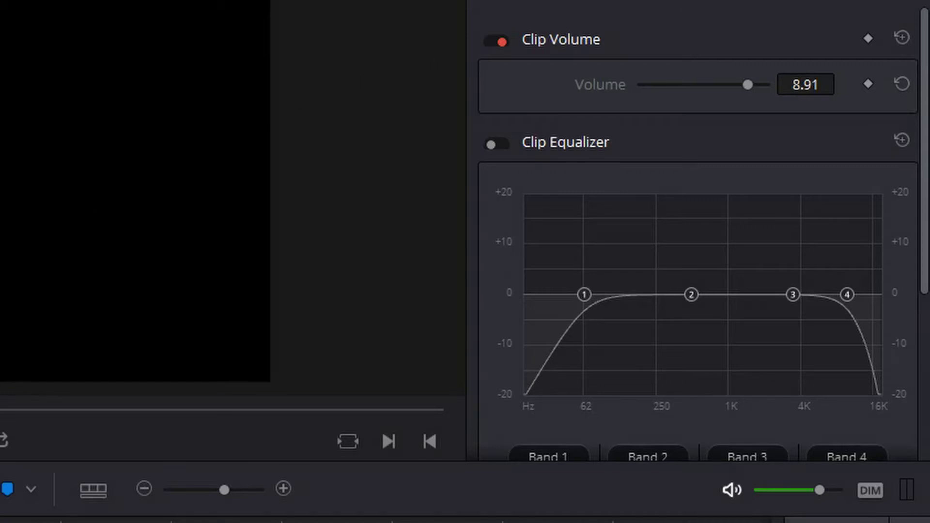
Step: Enable the clip's Clip Equalizer, showing its flat four-band curve with Clip Volume at 8.91
{"action": "left_click", "coordinate": [649, 2]}
{"action": "left_click", "coordinate": [742, 2]}
{"action": "scroll", "coordinate": [830, 107], "scroll_direction": "down", "scroll_amount": 3}
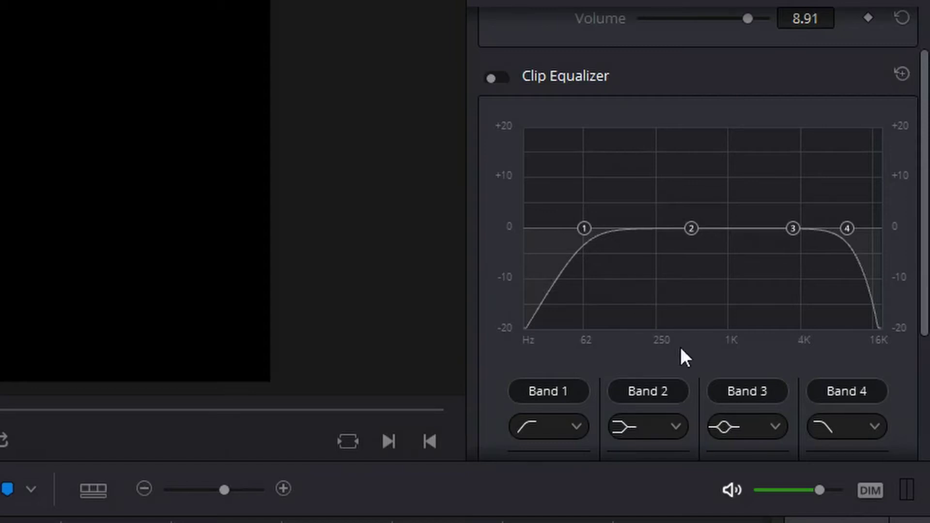
{"action": "scroll", "coordinate": [568, 145], "scroll_direction": "up", "scroll_amount": 2}
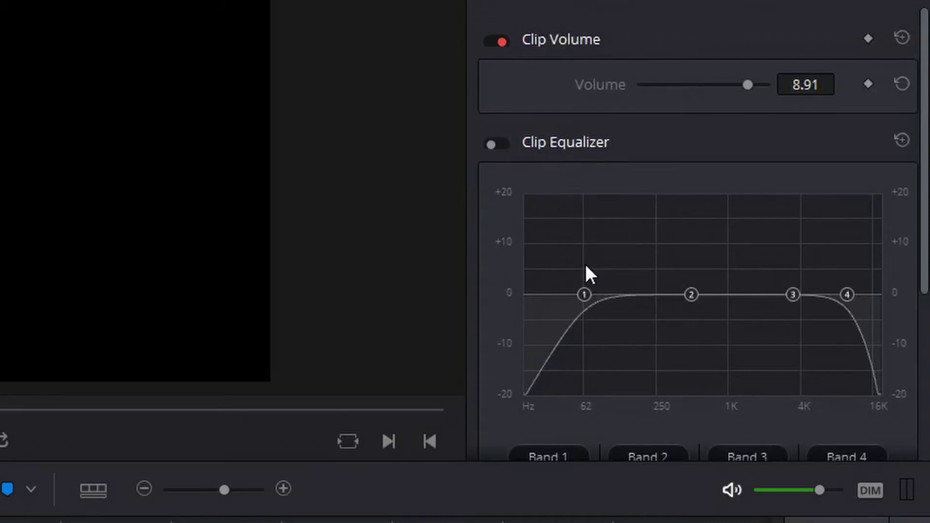
{"action": "left_click", "coordinate": [499, 145]}
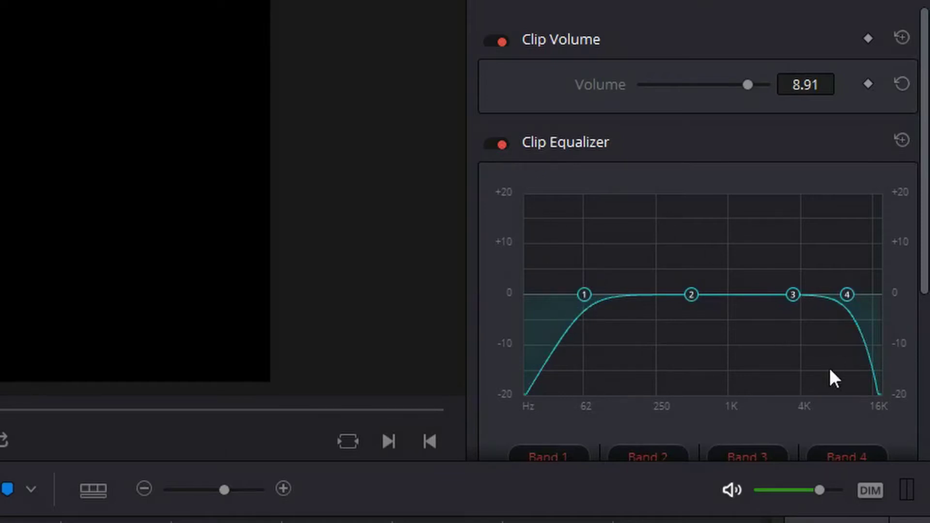
{"action": "left_click", "coordinate": [513, 145]}
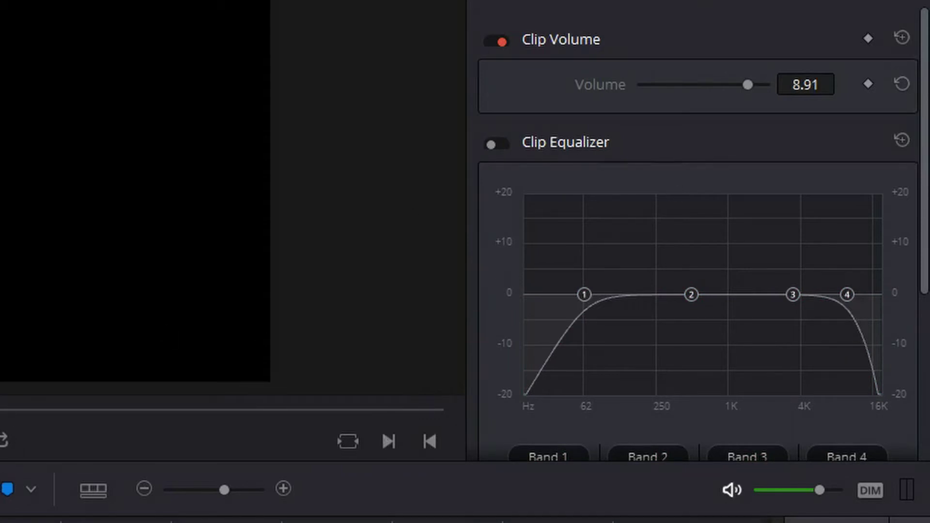
{"action": "key", "text": "space"}
{"action": "left_click", "coordinate": [499, 144]}
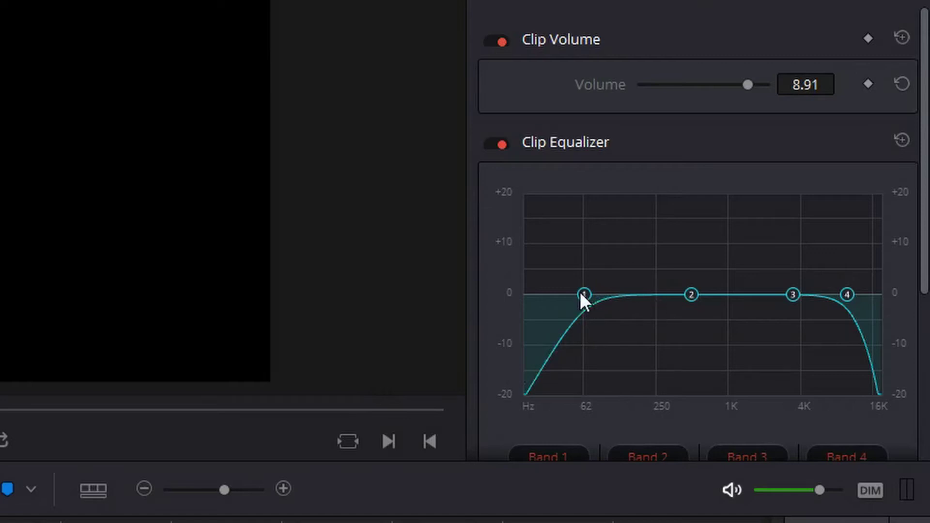
Step: Try the high-cut filter shape on Band 1, leaving it at about -9.6 dB near 62 Hz
{"action": "scroll", "coordinate": [686, 298], "scroll_direction": "down", "scroll_amount": 2}
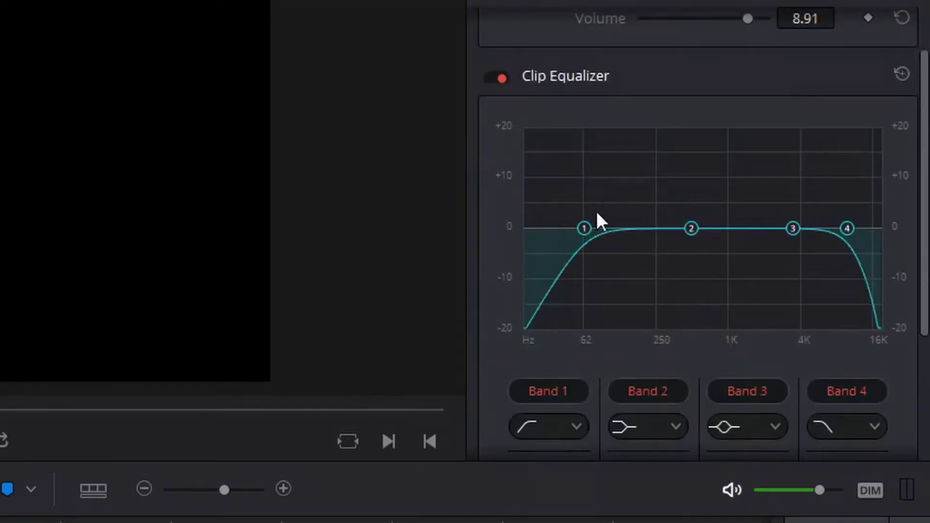
{"action": "scroll", "coordinate": [597, 213], "scroll_direction": "down", "scroll_amount": 4}
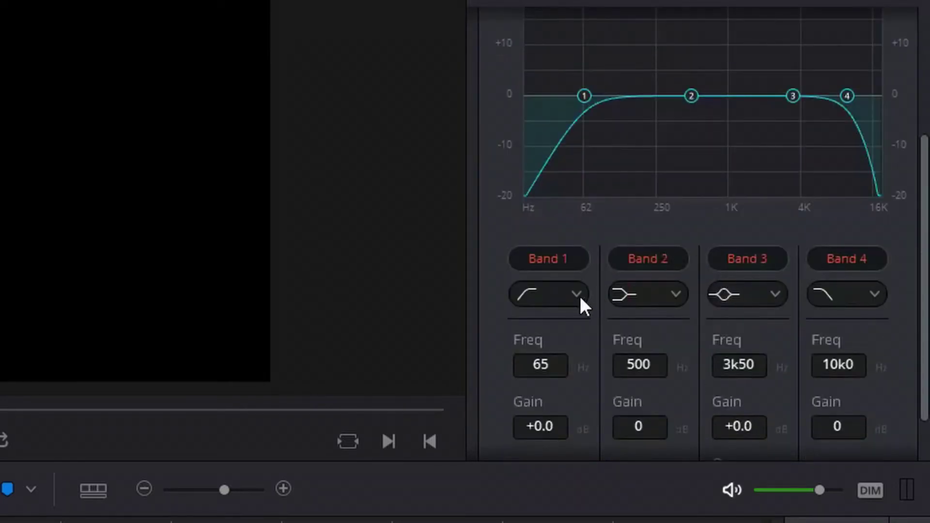
{"action": "left_click", "coordinate": [572, 298]}
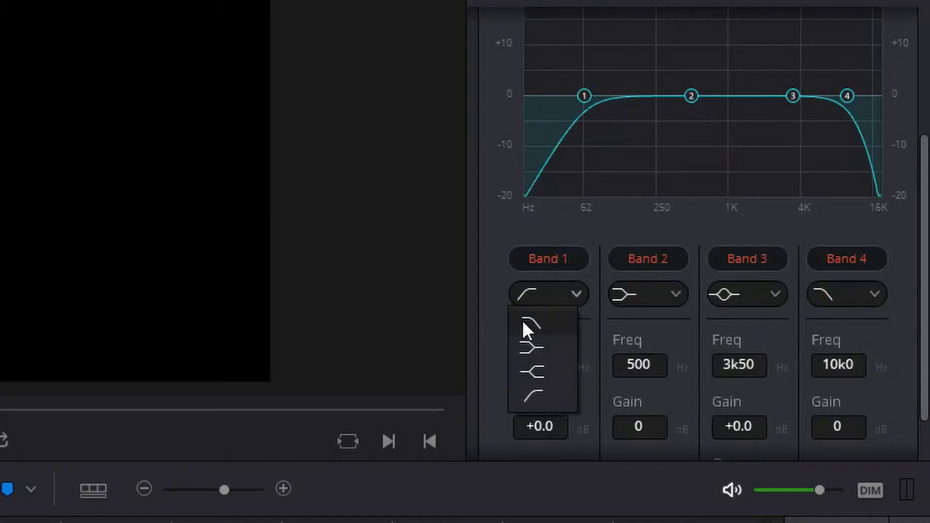
{"action": "left_click", "coordinate": [557, 327]}
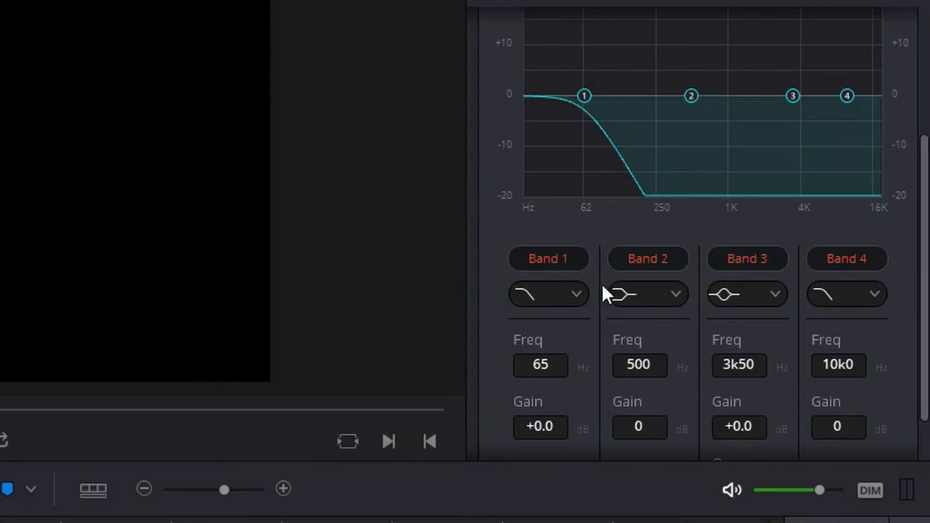
{"action": "left_click", "coordinate": [574, 294]}
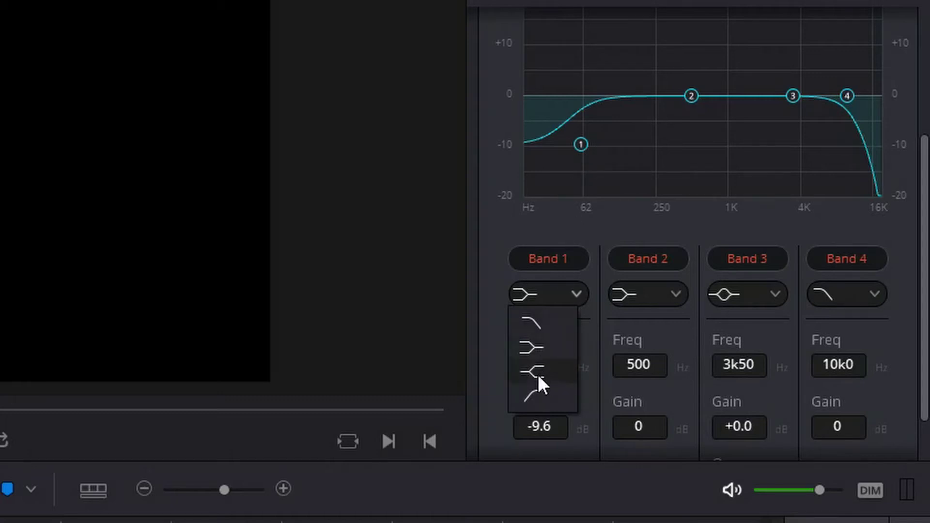
Step: Make Band 1 a low shelf boosting about +10.7 dB at 62 Hz
{"action": "left_click", "coordinate": [517, 373]}
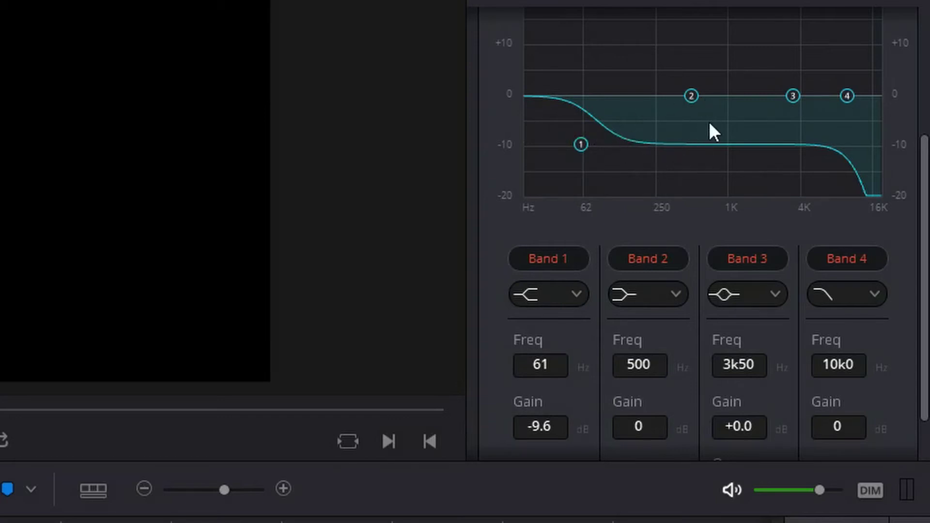
{"action": "left_click", "coordinate": [555, 294]}
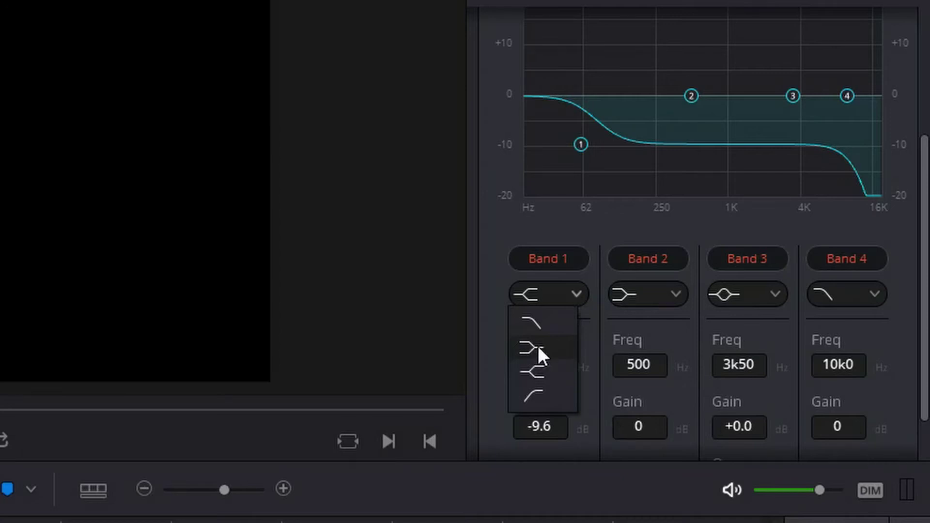
{"action": "left_click", "coordinate": [534, 347]}
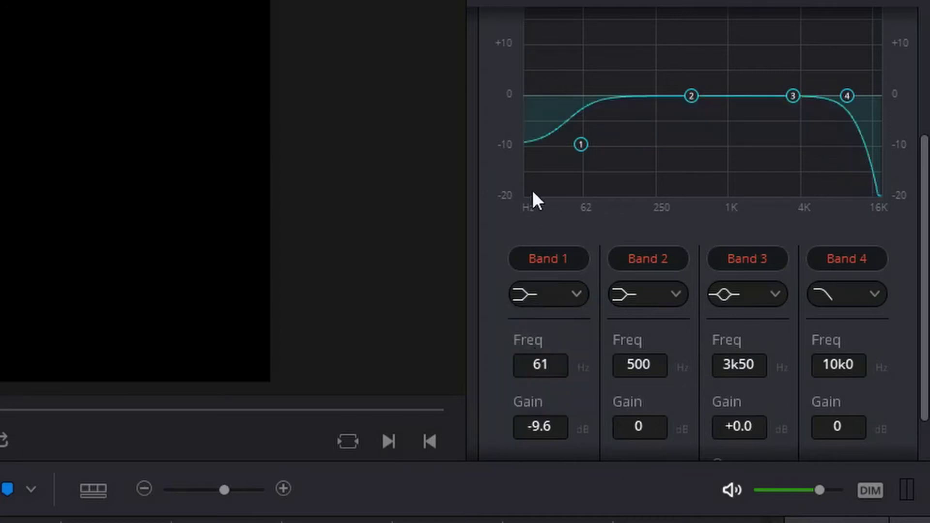
{"action": "left_click_drag", "start_coordinate": [574, 151], "coordinate": [582, 42]}
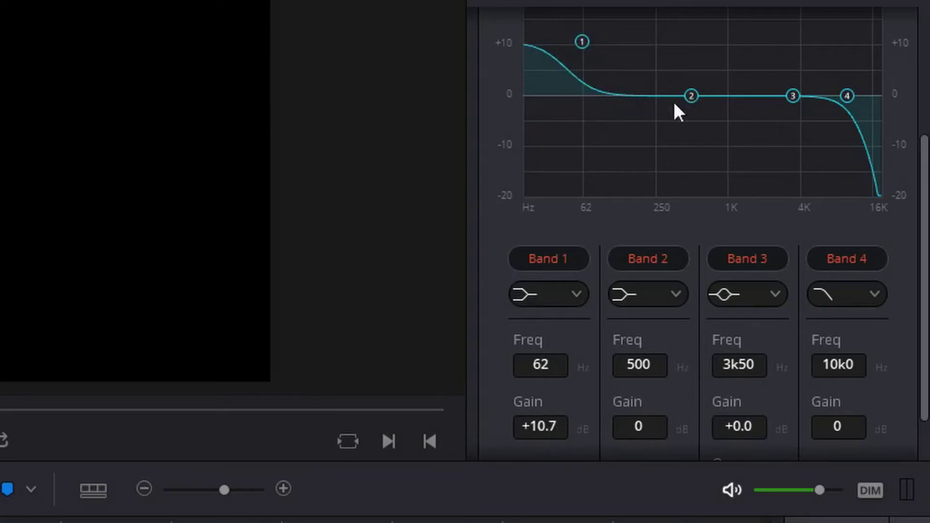
Step: Make Band 2 a notch filter and sweep it to about 478 Hz, dipping -20 dB
{"action": "left_click", "coordinate": [874, 295]}
{"action": "left_click", "coordinate": [673, 294]}
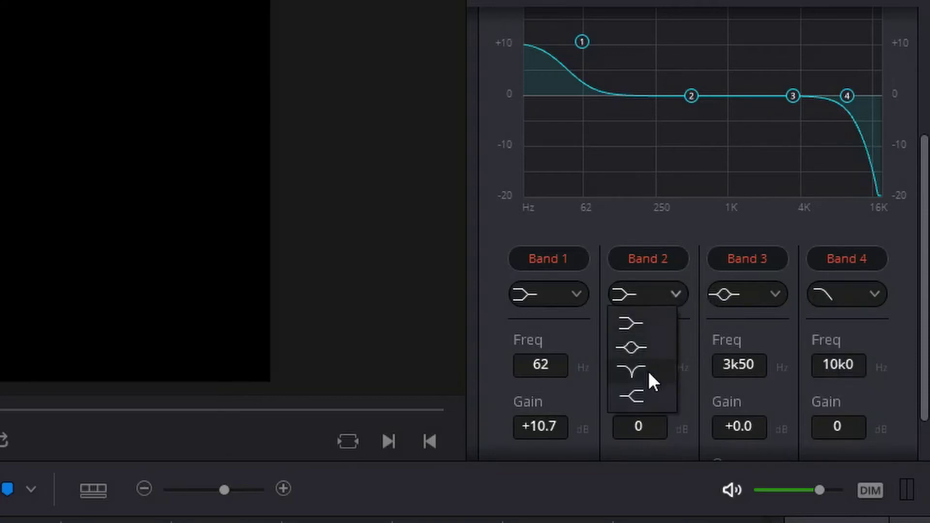
{"action": "left_click", "coordinate": [631, 371]}
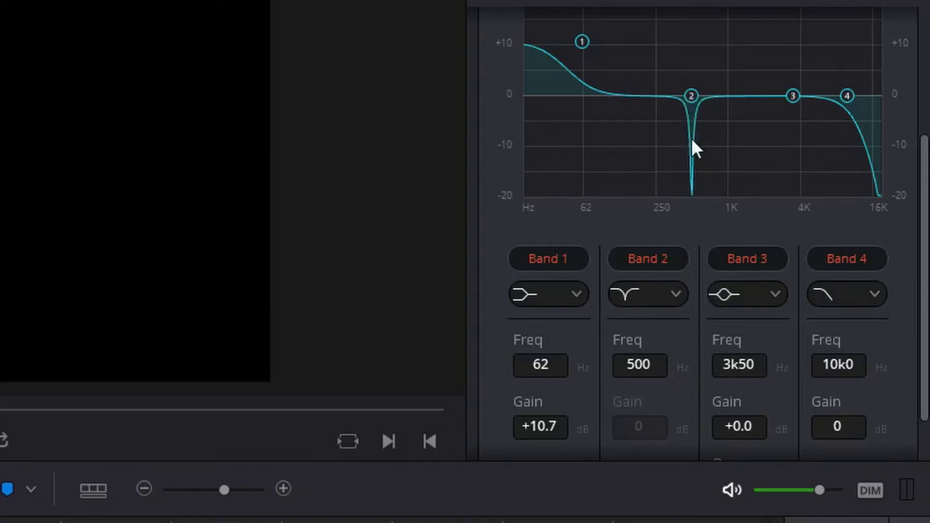
{"action": "scroll", "coordinate": [702, 145], "scroll_direction": "down", "scroll_amount": 3}
{"action": "scroll", "coordinate": [694, 127], "scroll_direction": "up", "scroll_amount": 3}
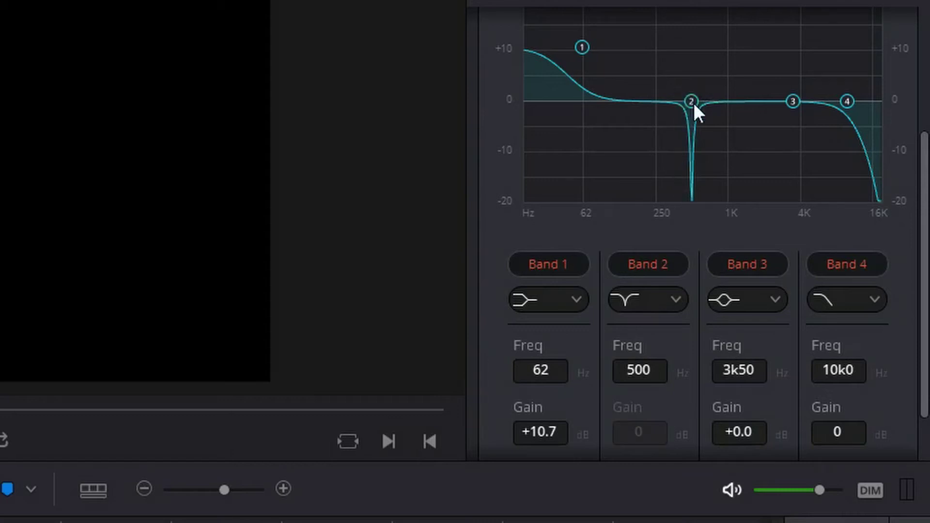
{"action": "mouse_move", "coordinate": [694, 103]}
{"action": "left_mouse_down"}
{"action": "mouse_move", "coordinate": [676, 102]}
{"action": "mouse_move", "coordinate": [689, 100]}
{"action": "left_mouse_up"}
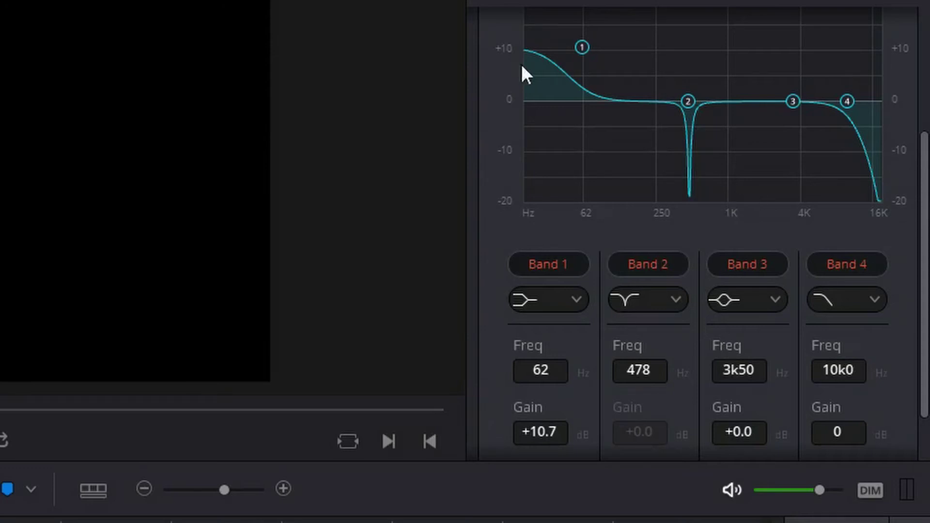
Step: Keep Band 2 as a bell filter and deepen its dip to about -17 dB
{"action": "scroll", "coordinate": [717, 113], "scroll_direction": "up", "scroll_amount": 2}
{"action": "left_click_drag", "start_coordinate": [689, 168], "coordinate": [694, 224]}
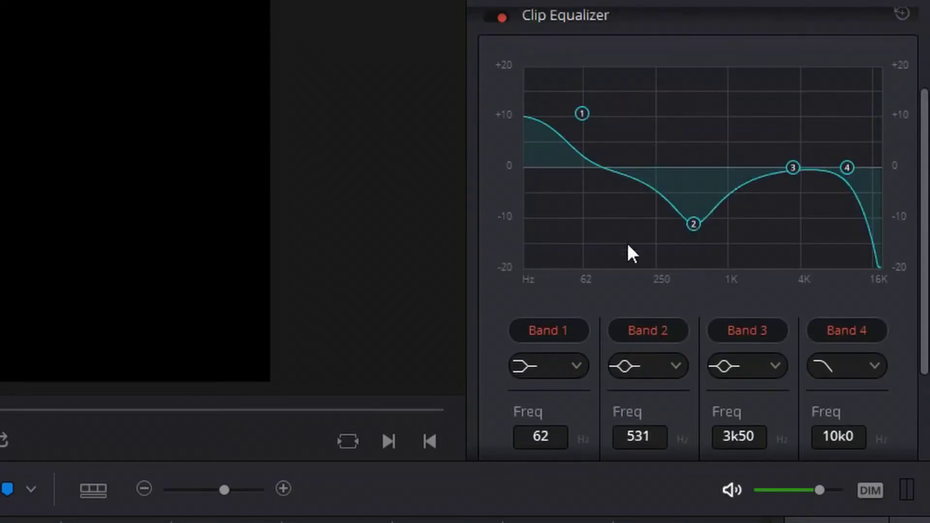
{"action": "left_click", "coordinate": [647, 369]}
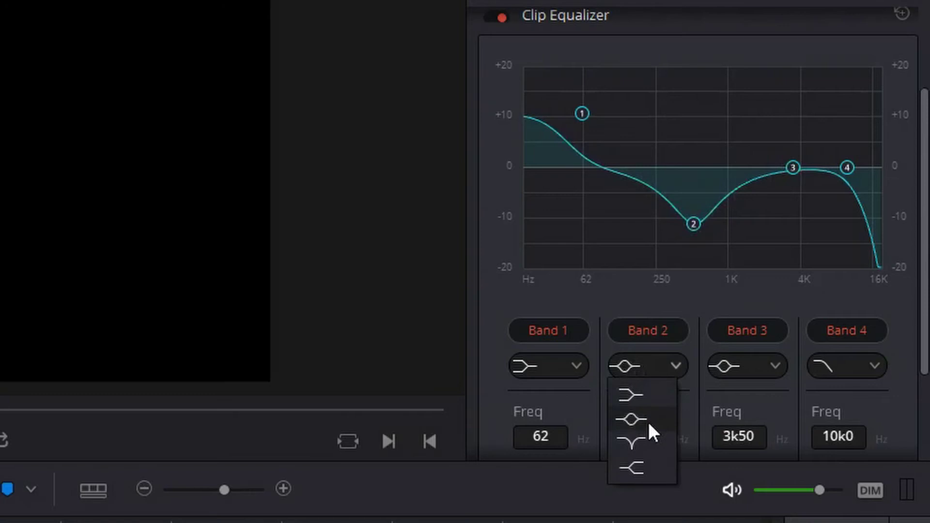
{"action": "left_click", "coordinate": [649, 423]}
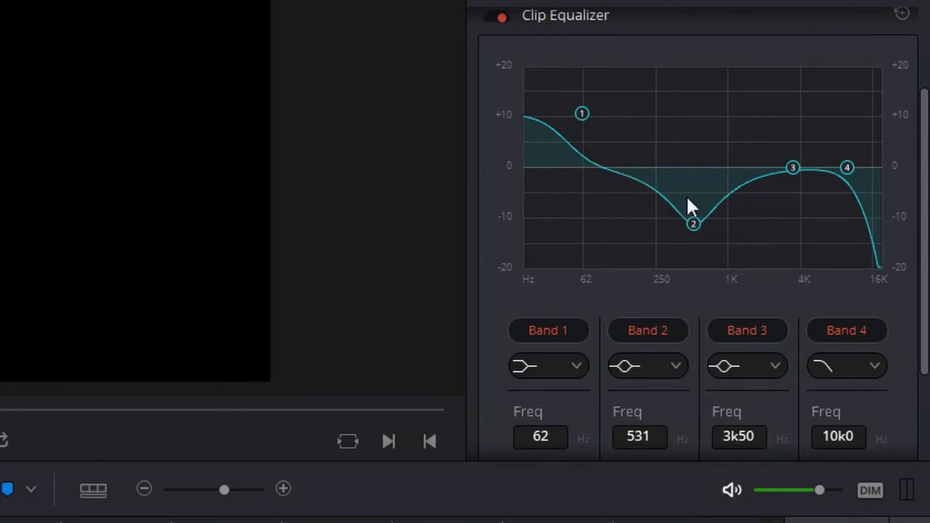
{"action": "left_click_drag", "start_coordinate": [695, 226], "coordinate": [695, 270]}
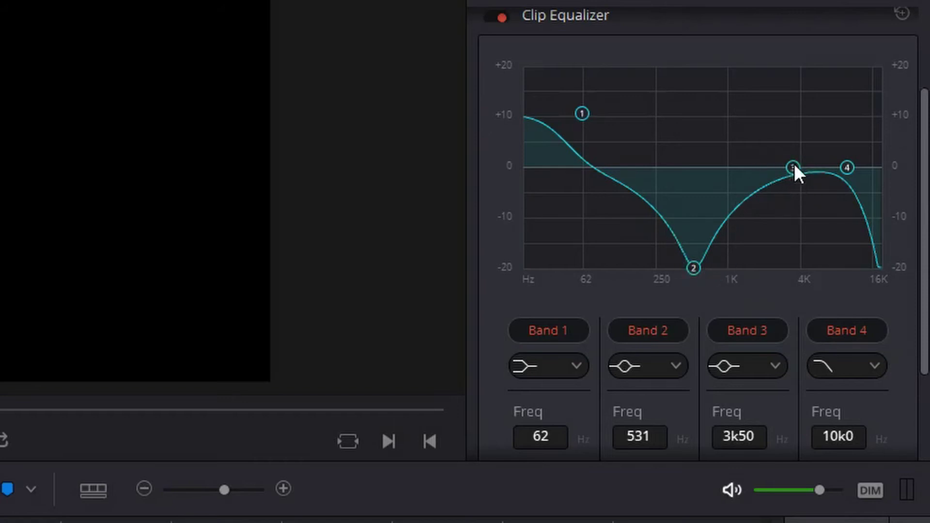
Step: Boost Band 3 to about +17.3 dB at 4k50
{"action": "left_click_drag", "start_coordinate": [795, 171], "coordinate": [802, 83]}
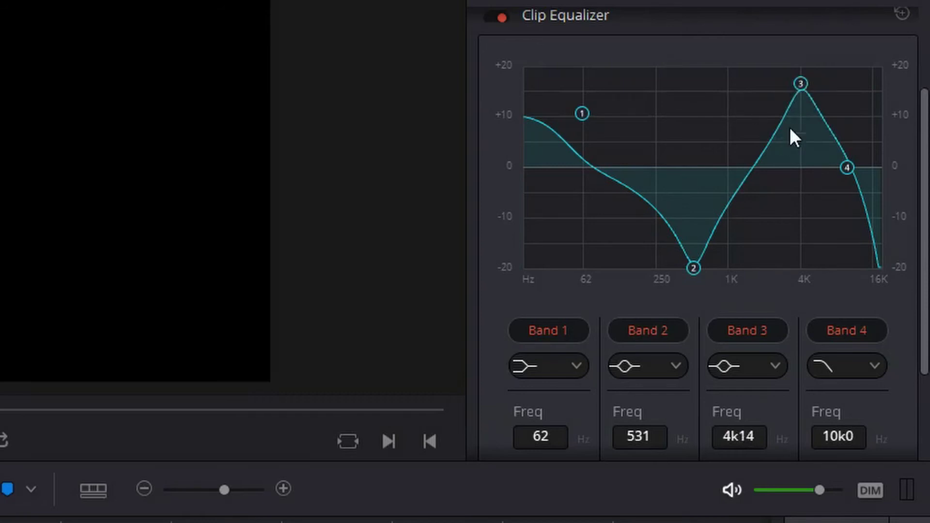
{"action": "mouse_move", "coordinate": [803, 96]}
{"action": "left_mouse_down"}
{"action": "mouse_move", "coordinate": [806, 124]}
{"action": "mouse_move", "coordinate": [806, 81]}
{"action": "left_mouse_up"}
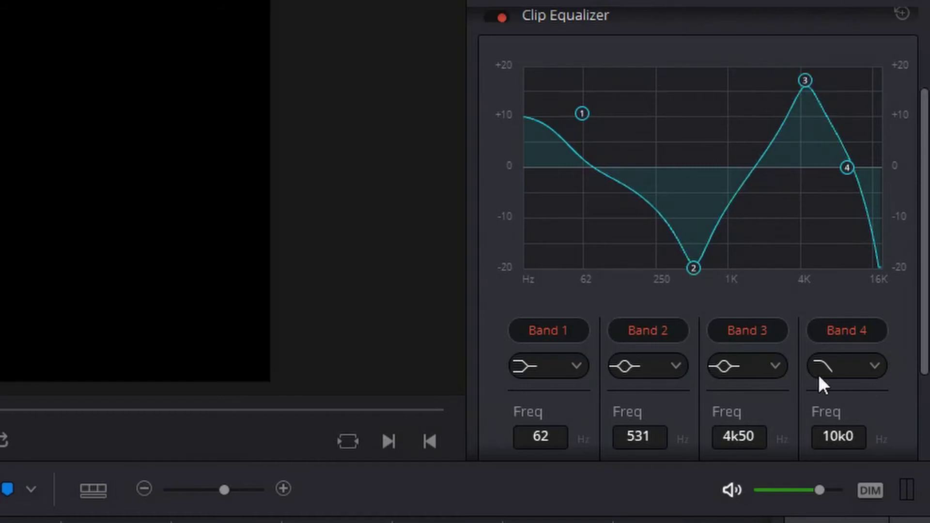
{"action": "scroll", "coordinate": [829, 379], "scroll_direction": "down", "scroll_amount": 3}
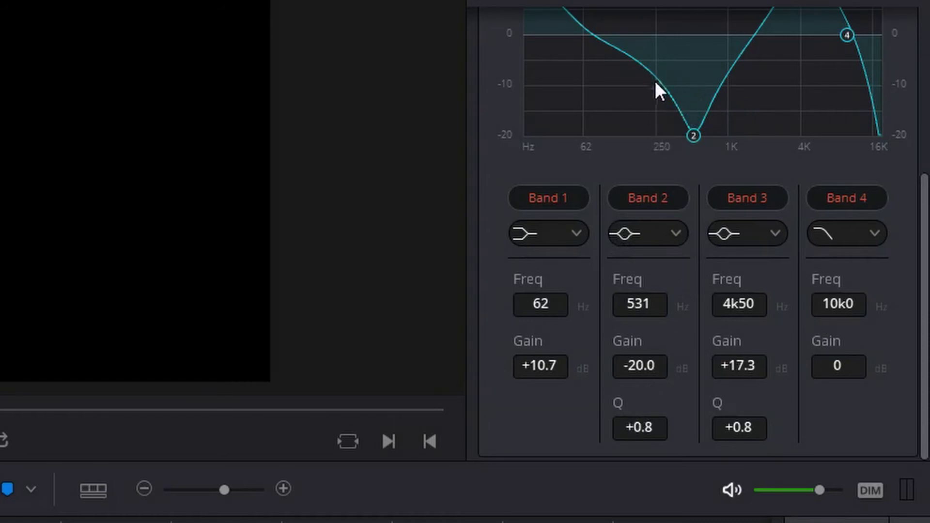
Step: Widen Band 2's -20 dB cut at 531 Hz into a broad dip with Q +0.3
{"action": "left_click_drag", "start_coordinate": [628, 433], "coordinate": [662, 435]}
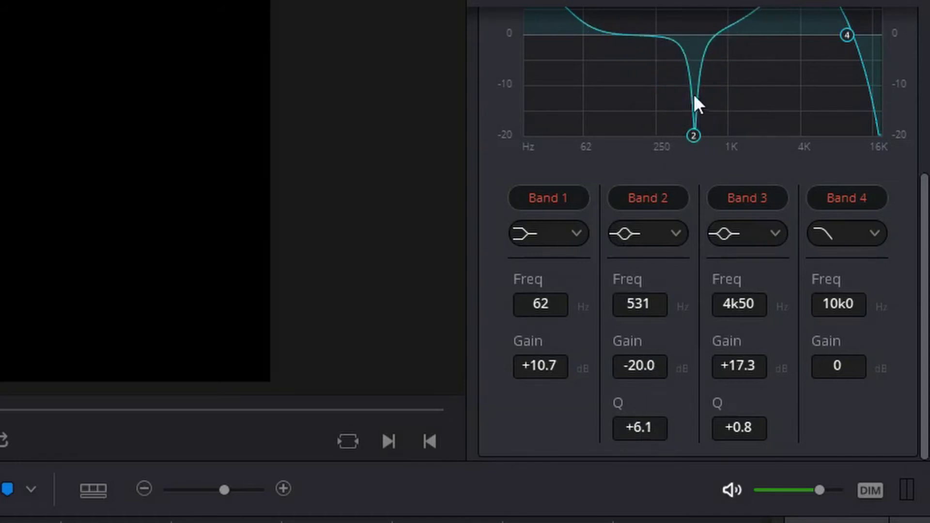
{"action": "left_click", "coordinate": [660, 235]}
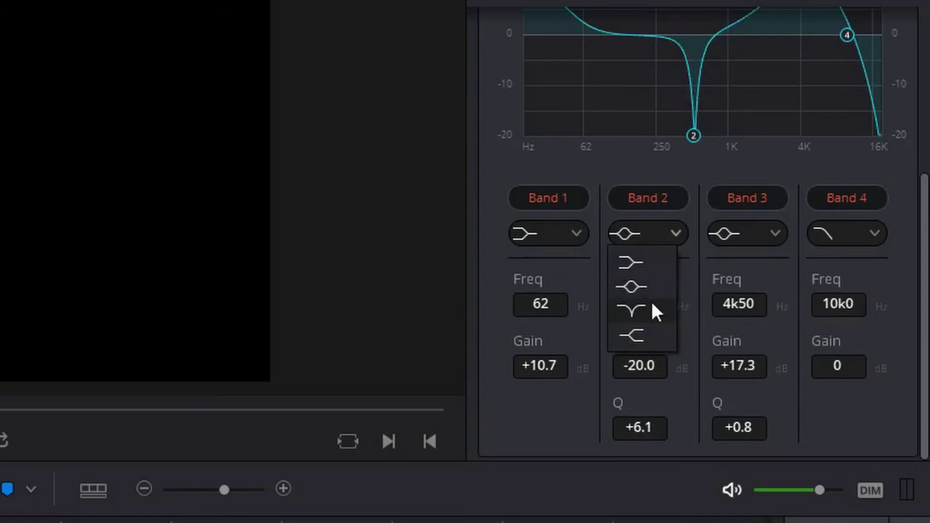
{"action": "left_click", "coordinate": [681, 436]}
{"action": "left_click_drag", "start_coordinate": [657, 427], "coordinate": [580, 437]}
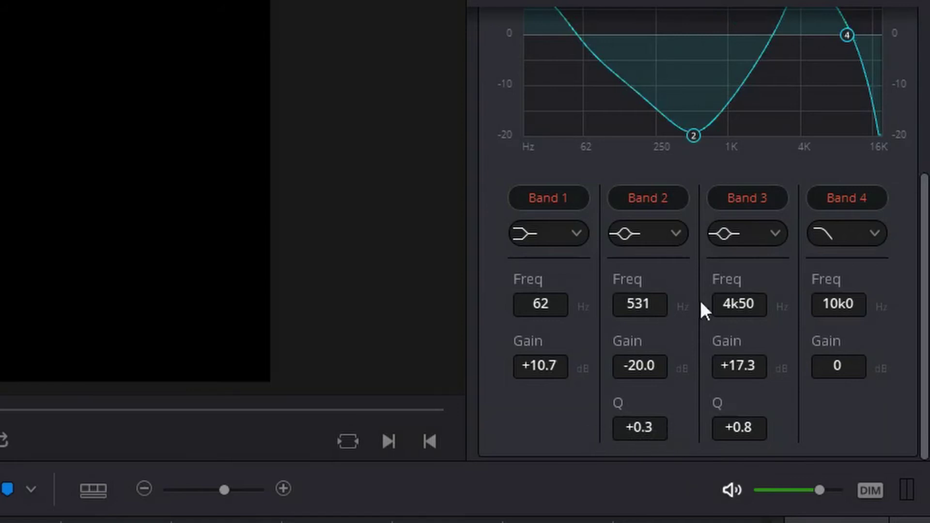
{"action": "scroll", "coordinate": [726, 254], "scroll_direction": "up", "scroll_amount": 3}
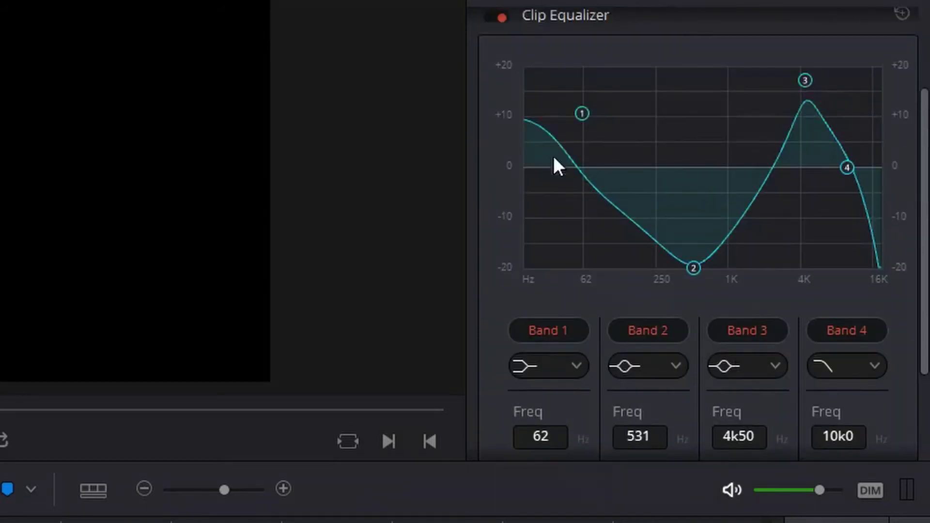
{"action": "scroll", "coordinate": [775, 295], "scroll_direction": "down", "scroll_amount": 3}
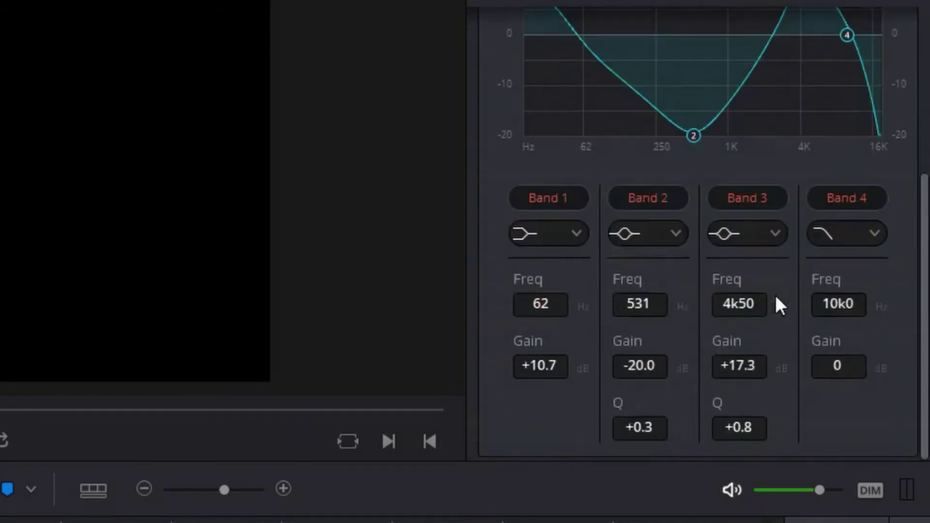
{"action": "scroll", "coordinate": [871, 415], "scroll_direction": "up", "scroll_amount": 2}
{"action": "scroll", "coordinate": [871, 415], "scroll_direction": "down", "scroll_amount": 2}
{"action": "scroll", "coordinate": [568, 287], "scroll_direction": "up", "scroll_amount": 3}
{"action": "scroll", "coordinate": [586, 104], "scroll_direction": "down", "scroll_amount": 2}
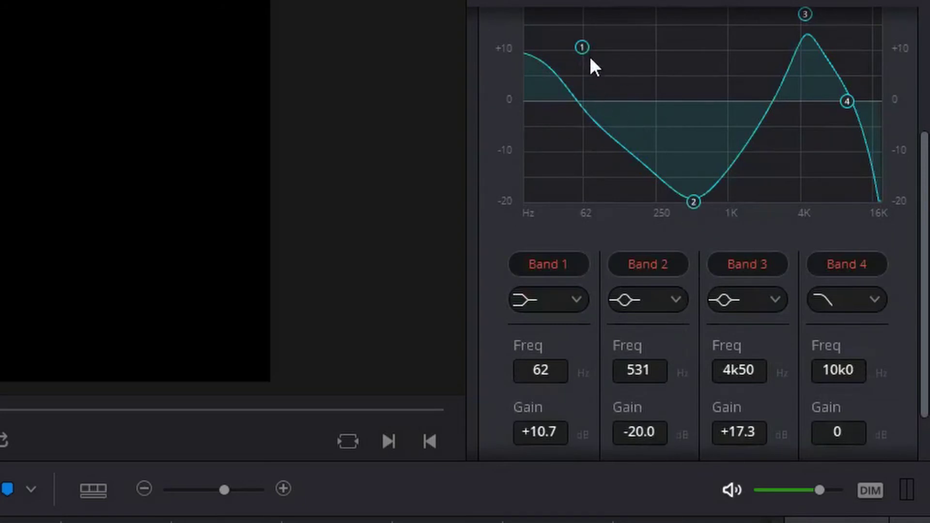
Step: Move the Band 1 bass shelf to 95 Hz with about +9.6 dB of gain
{"action": "left_click_drag", "start_coordinate": [583, 49], "coordinate": [631, 55]}
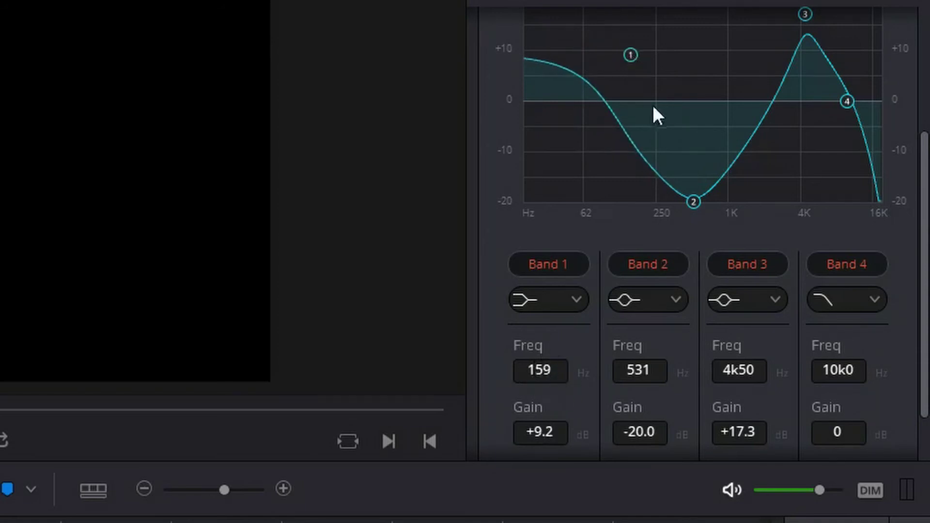
{"action": "left_click_drag", "start_coordinate": [629, 62], "coordinate": [612, 20]}
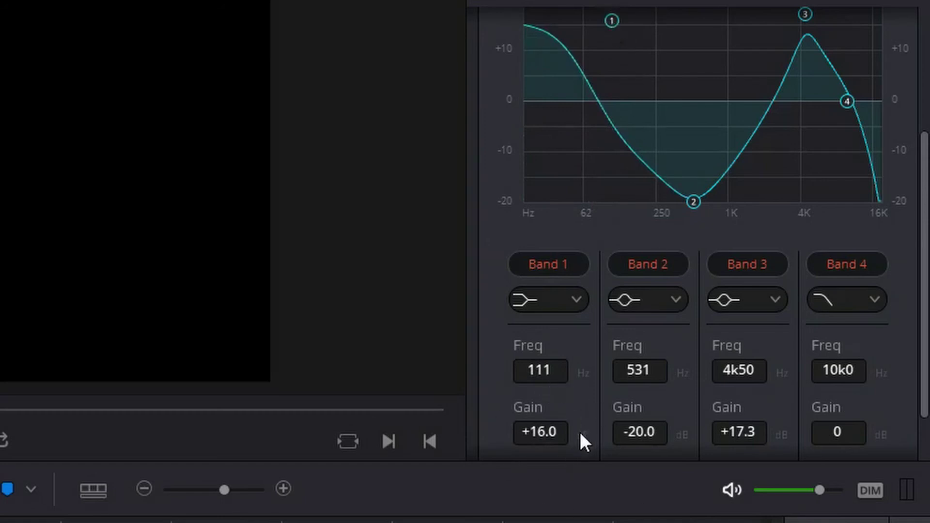
{"action": "scroll", "coordinate": [572, 411], "scroll_direction": "down", "scroll_amount": 3}
{"action": "scroll", "coordinate": [557, 426], "scroll_direction": "up", "scroll_amount": 3}
{"action": "left_click_drag", "start_coordinate": [525, 442], "coordinate": [475, 450]}
{"action": "left_click_drag", "start_coordinate": [385, 434], "coordinate": [887, 419]}
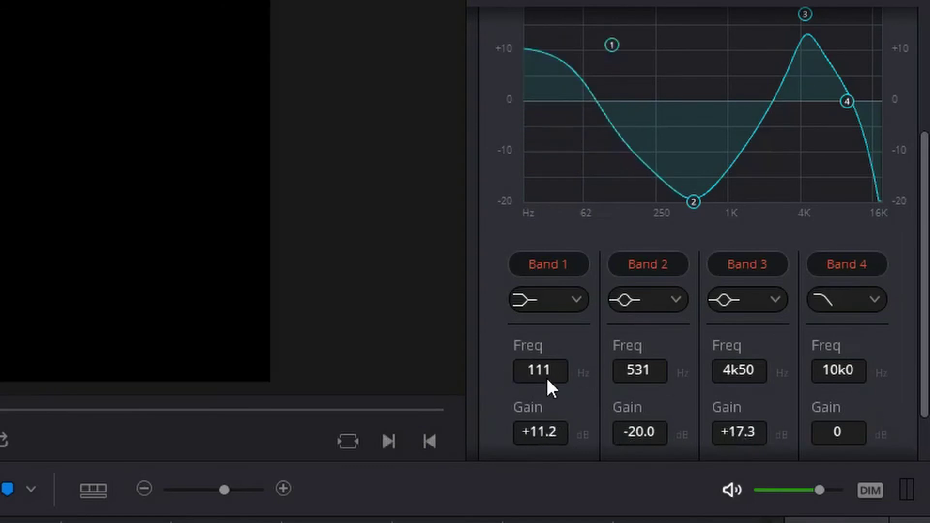
{"action": "left_click_drag", "start_coordinate": [548, 383], "coordinate": [644, 383]}
{"action": "scroll", "coordinate": [541, 378], "scroll_direction": "down", "scroll_amount": 5}
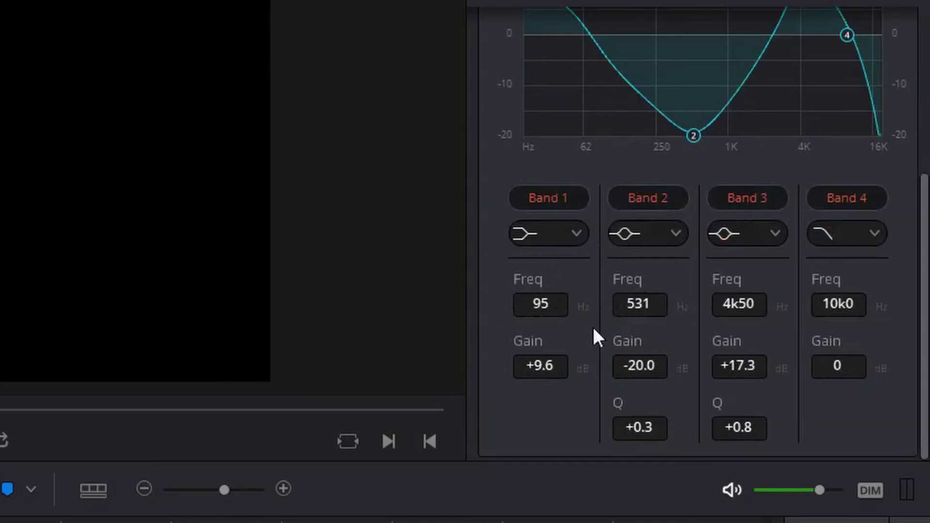
{"action": "scroll", "coordinate": [584, 356], "scroll_direction": "up", "scroll_amount": 5}
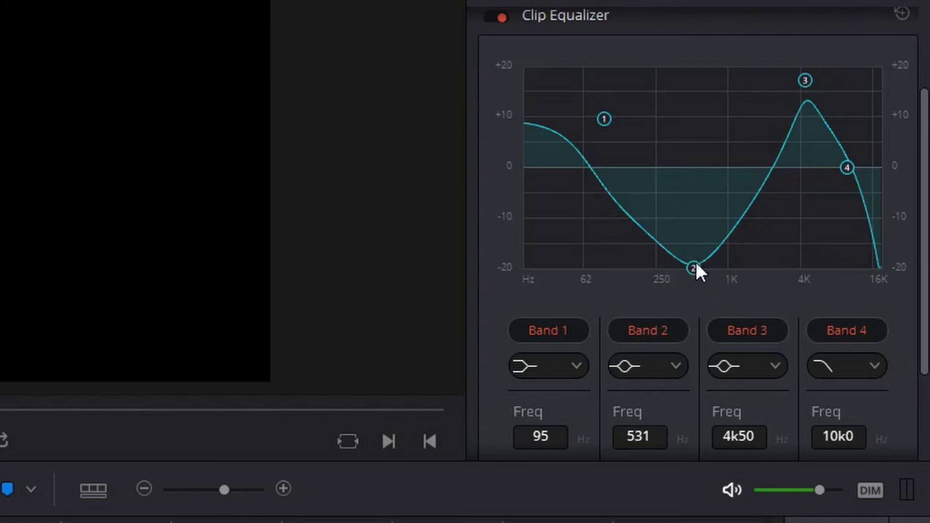
Step: Revert with Ctrl+Z to the flat default curve: bands at 86 Hz, 412 Hz, 3k88, 7k33
{"action": "scroll", "coordinate": [732, 266], "scroll_direction": "up", "scroll_amount": 2}
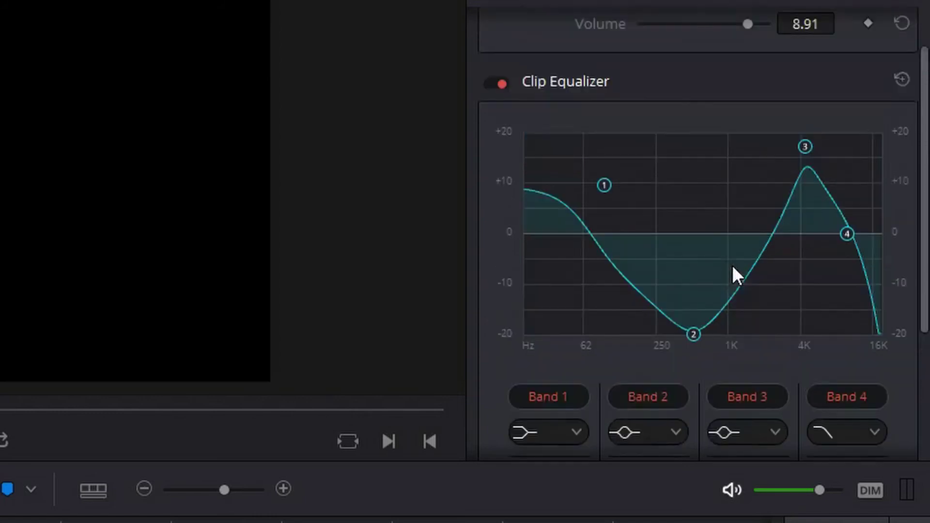
{"action": "scroll", "coordinate": [736, 266], "scroll_direction": "down", "scroll_amount": 2}
{"action": "scroll", "coordinate": [743, 276], "scroll_direction": "down", "scroll_amount": 2}
{"action": "scroll", "coordinate": [741, 276], "scroll_direction": "up", "scroll_amount": 2}
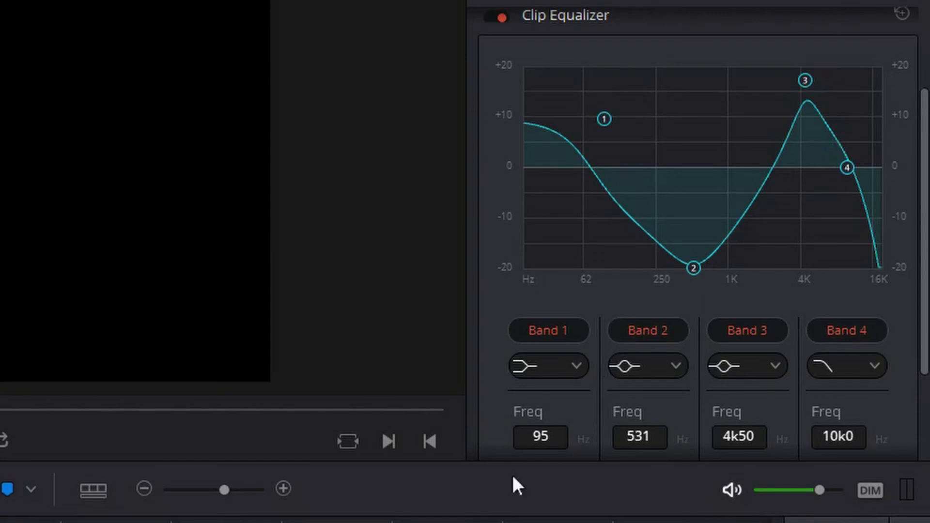
{"action": "key", "text": "ctrl+z"}
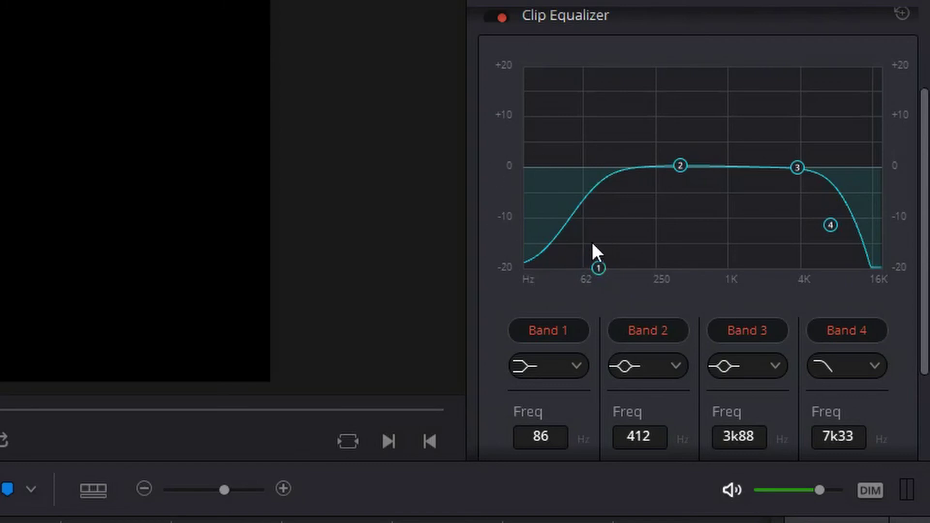
Step: Rough in the curve: deepen the low cut, lower the high roll-off, lift Bands 2 and 3
{"action": "left_click_drag", "start_coordinate": [599, 267], "coordinate": [600, 193]}
{"action": "left_click_drag", "start_coordinate": [833, 224], "coordinate": [801, 225]}
{"action": "mouse_move", "coordinate": [797, 167]}
{"action": "left_mouse_down"}
{"action": "mouse_move", "coordinate": [792, 138]}
{"action": "mouse_move", "coordinate": [793, 156]}
{"action": "left_mouse_up"}
{"action": "left_click_drag", "start_coordinate": [681, 165], "coordinate": [684, 144]}
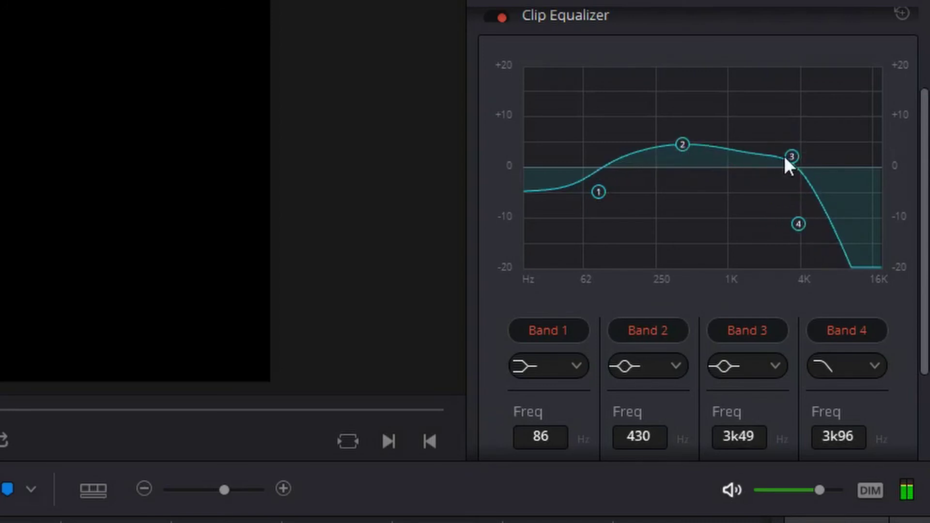
{"action": "left_click_drag", "start_coordinate": [786, 156], "coordinate": [768, 167]}
{"action": "left_click_drag", "start_coordinate": [601, 198], "coordinate": [606, 231]}
Step: Refine to a 93 Hz low cut, mid lift from 355 Hz to 1k40, and 8k14 high cut
{"action": "left_click_drag", "start_coordinate": [682, 145], "coordinate": [681, 127]}
{"action": "left_click_drag", "start_coordinate": [771, 166], "coordinate": [779, 145]}
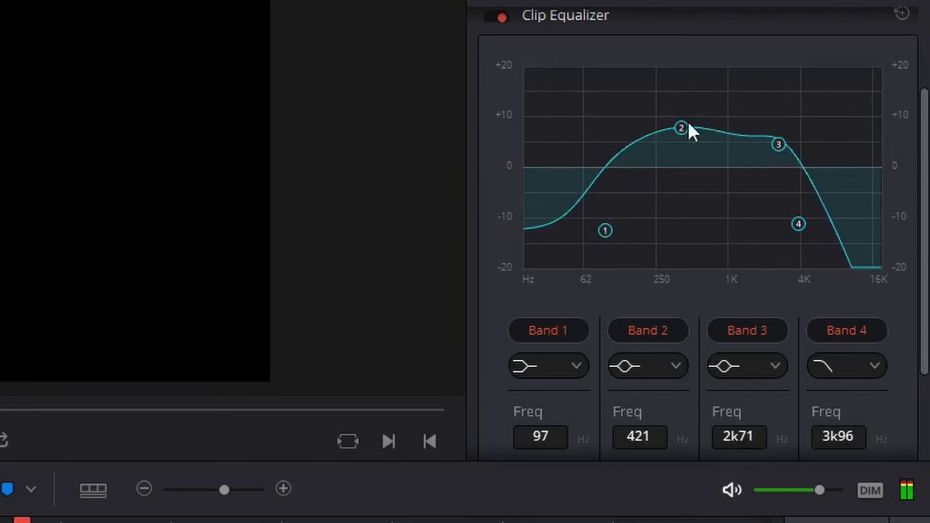
{"action": "left_click_drag", "start_coordinate": [681, 128], "coordinate": [674, 137]}
{"action": "left_click_drag", "start_coordinate": [777, 144], "coordinate": [746, 150]}
{"action": "left_click_drag", "start_coordinate": [799, 224], "coordinate": [836, 151]}
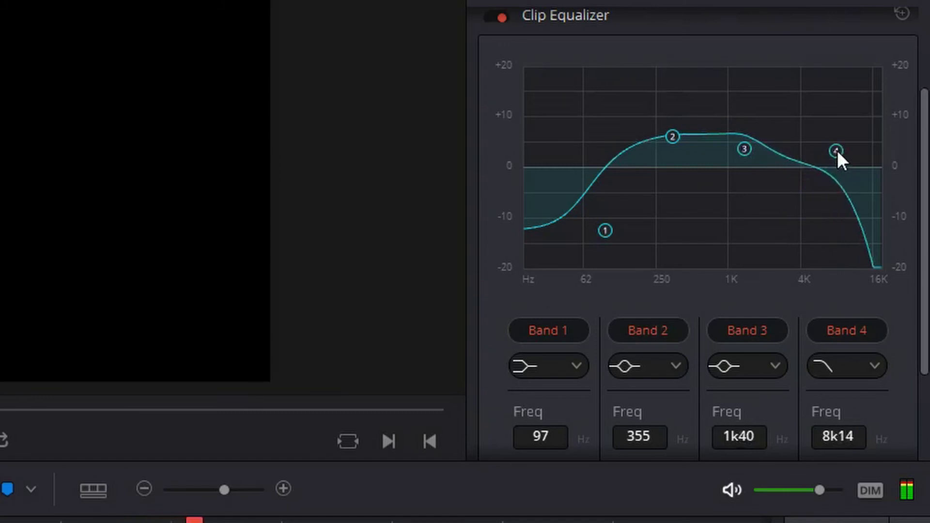
{"action": "mouse_move", "coordinate": [606, 231]}
{"action": "left_mouse_down"}
{"action": "mouse_move", "coordinate": [599, 263]}
{"action": "mouse_move", "coordinate": [603, 245]}
{"action": "left_mouse_up"}
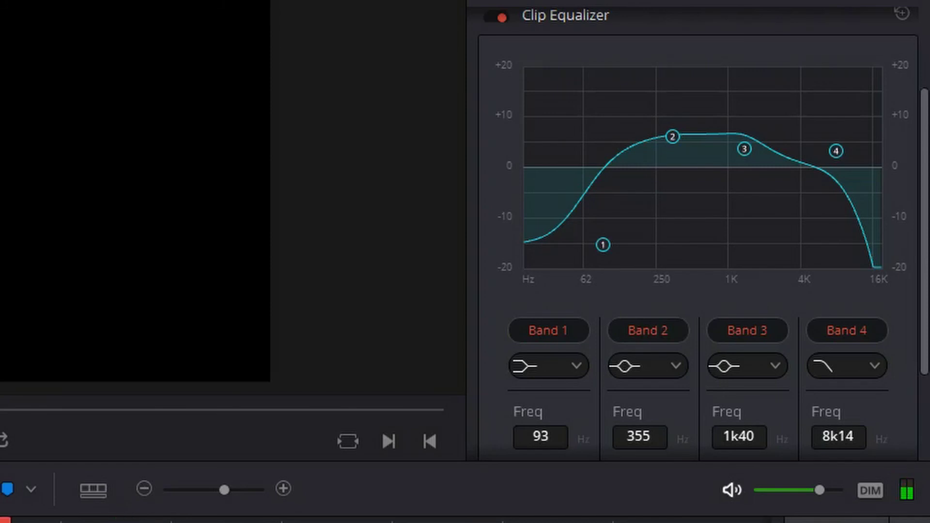
{"action": "left_click", "coordinate": [501, 18]}
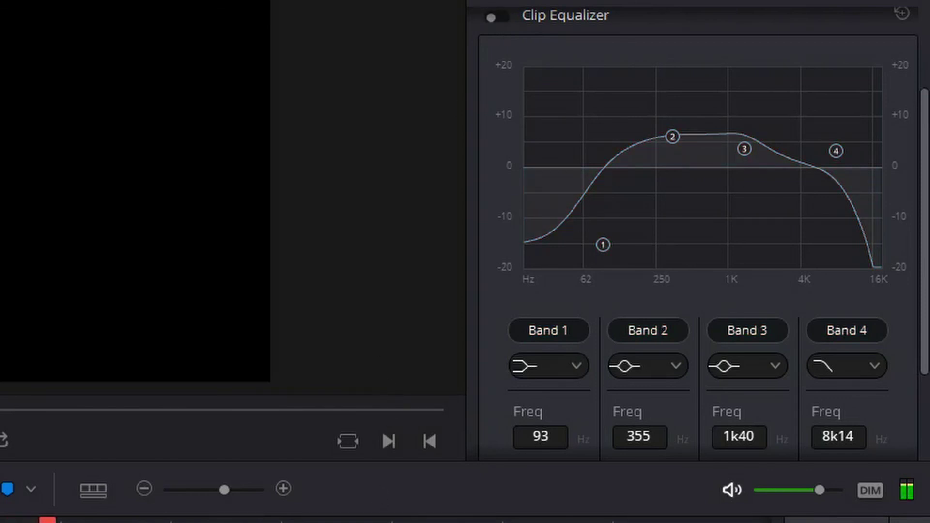
{"action": "left_click", "coordinate": [496, 18]}
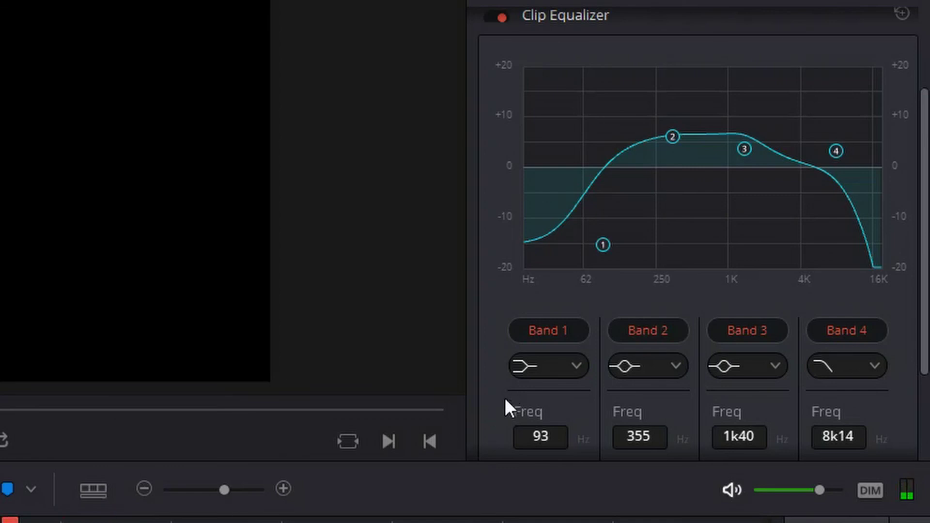
Step: Move Band 3 to 2k88, Band 2 down to 340 Hz, and the high roll-off to 9k25
{"action": "left_click_drag", "start_coordinate": [744, 148], "coordinate": [784, 146]}
{"action": "left_click_drag", "start_coordinate": [674, 137], "coordinate": [672, 147]}
{"action": "left_click_drag", "start_coordinate": [841, 152], "coordinate": [844, 153]}
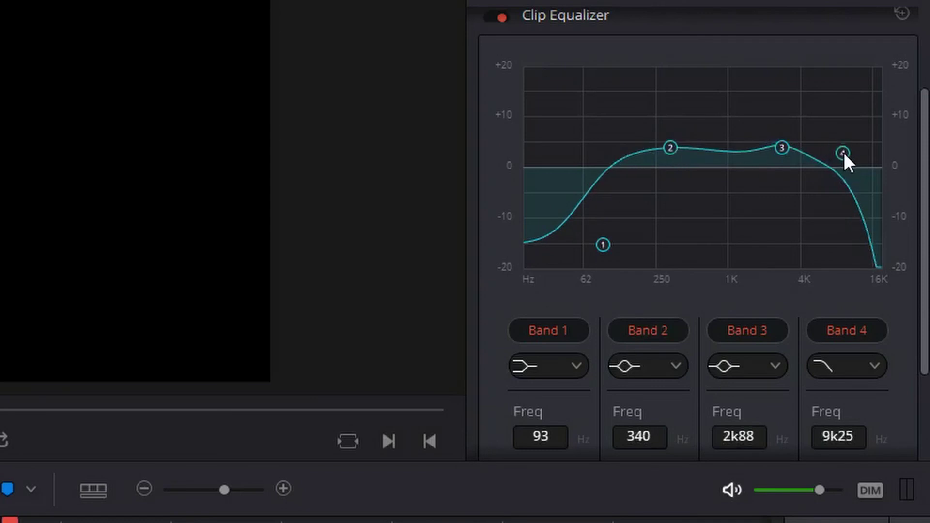